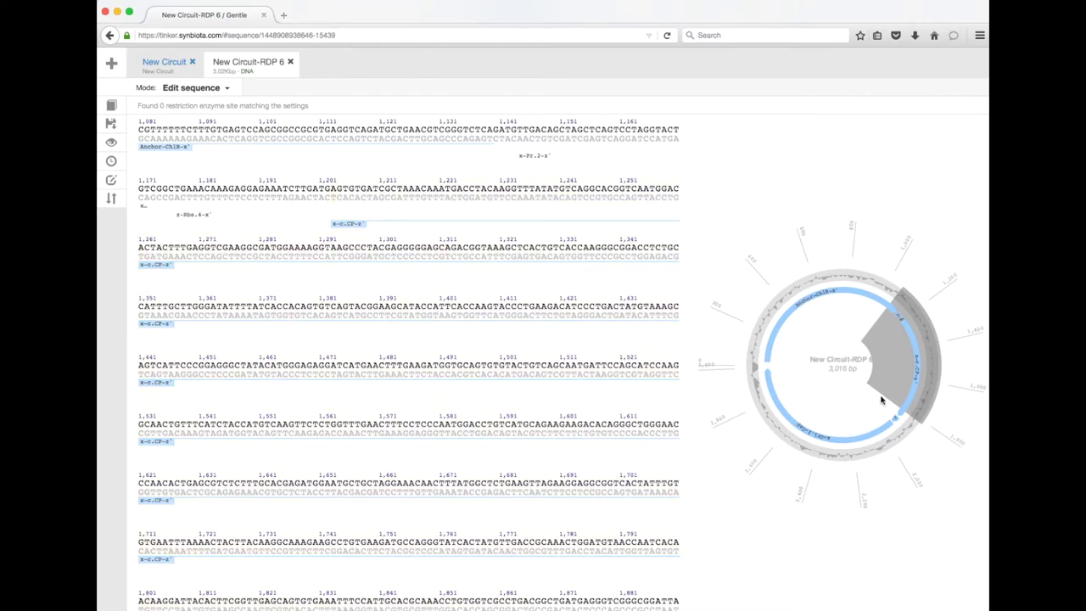
Examine the assembled New Circuit-RDP 6 sequence at its Anchor-ChlR start and its x-Ori.2-Cap end.
click(821, 440)
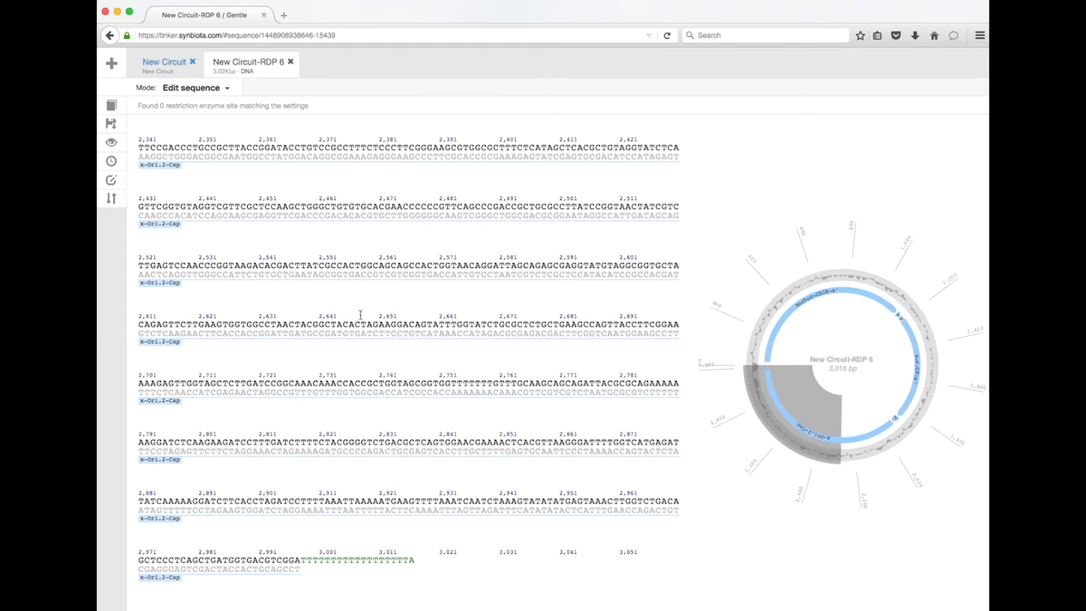
scroll(359, 315, up, 20)
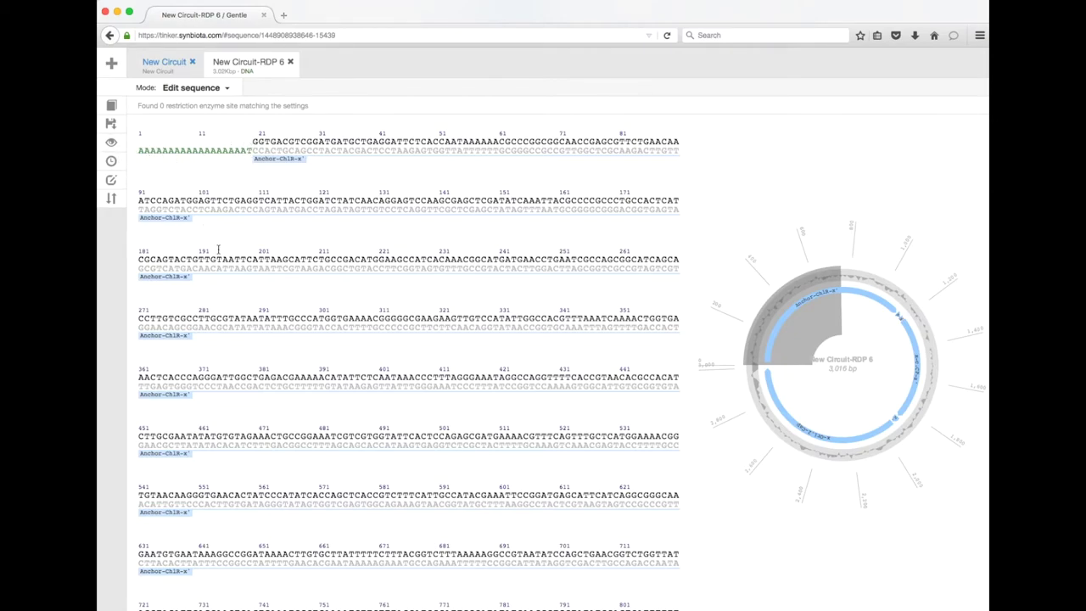
scroll(218, 250, down, 20)
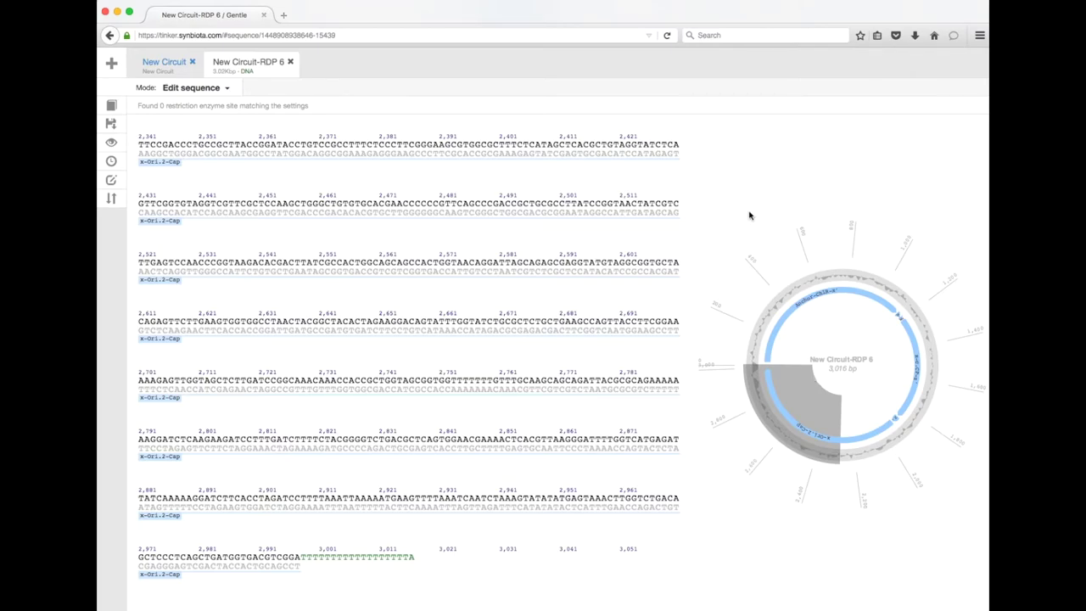
scroll(274, 329, up, 15)
scroll(274, 329, down, 15)
scroll(274, 329, up, 15)
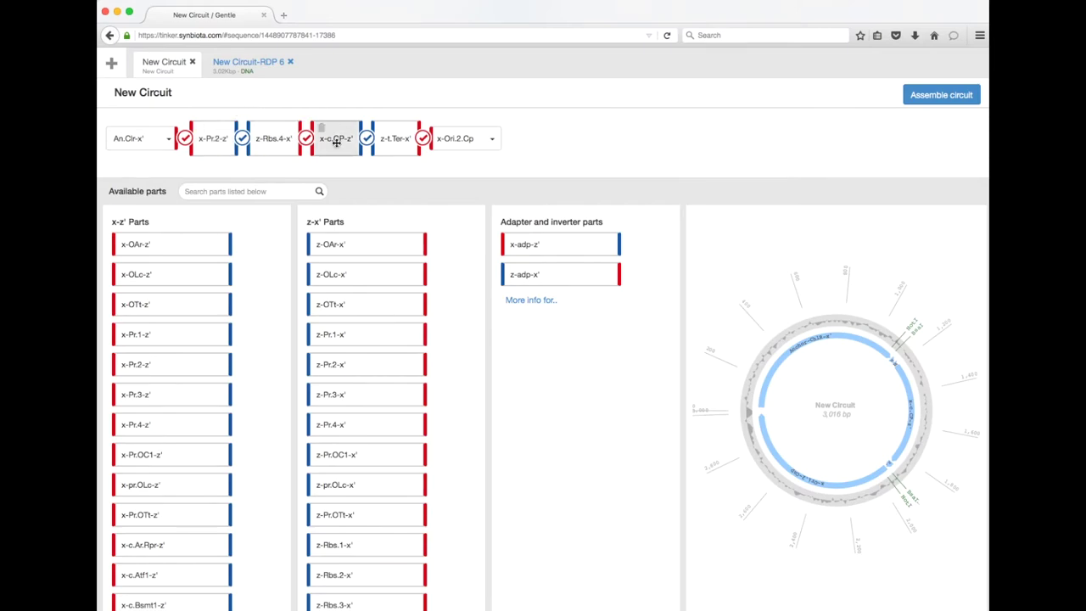
In the New Circuit design, insert z-Rbs.1-x' after x-c.CP-z' and x-c.GFP-z' directly behind it.
drag(337, 543, 378, 138)
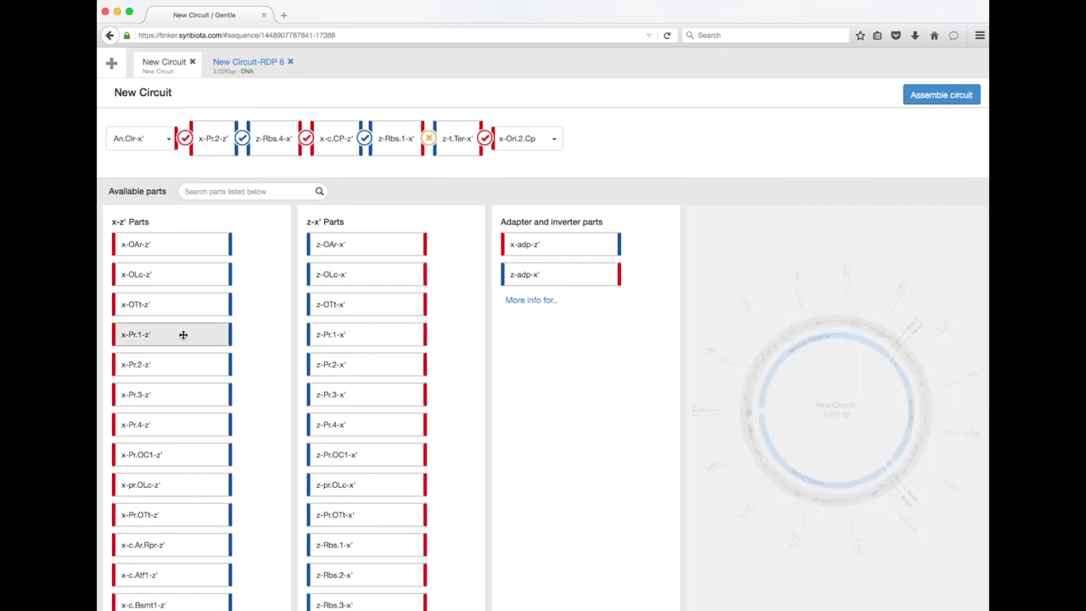
scroll(138, 502, down, 2)
scroll(142, 567, down, 3)
drag(145, 549, 453, 140)
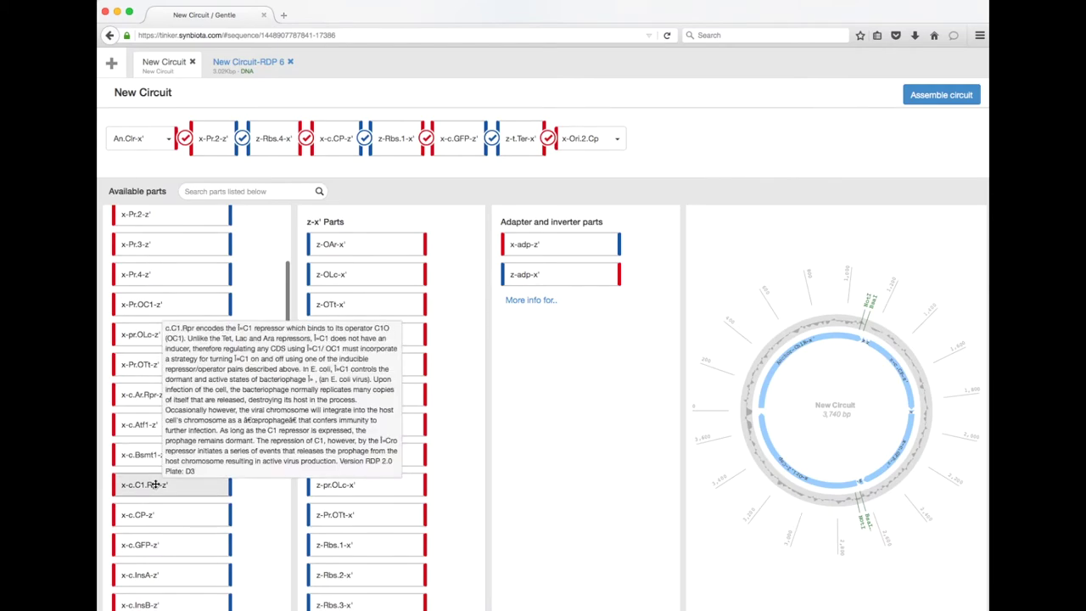
Replace the x-Pr.2-z' promoter at the start of the circuit with the LacI-regulated x-pr.OLc-z' promoter.
drag(134, 396, 136, 434)
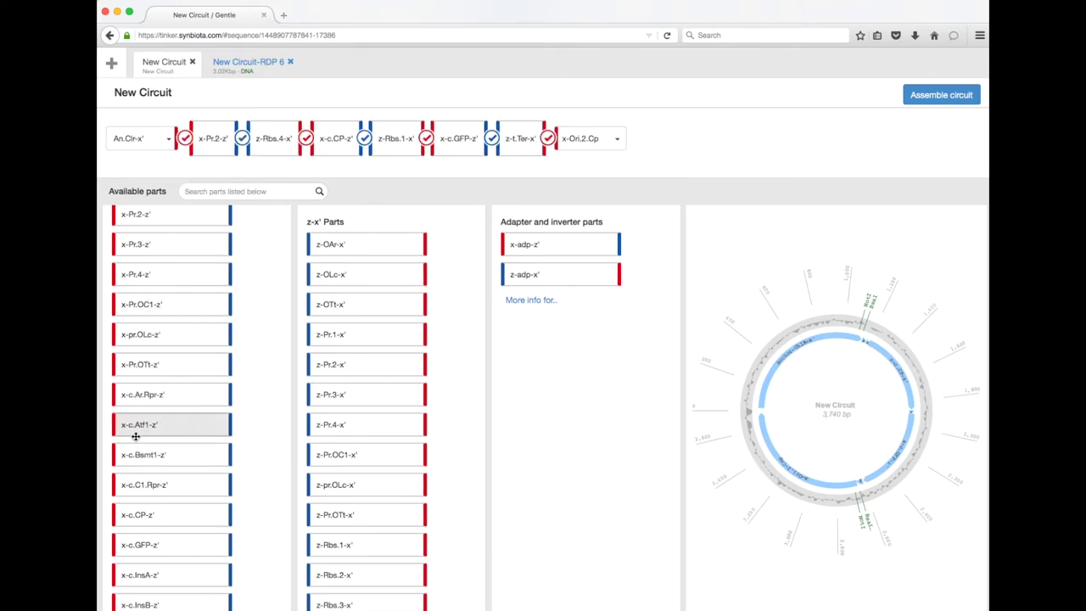
scroll(136, 433, up, 4)
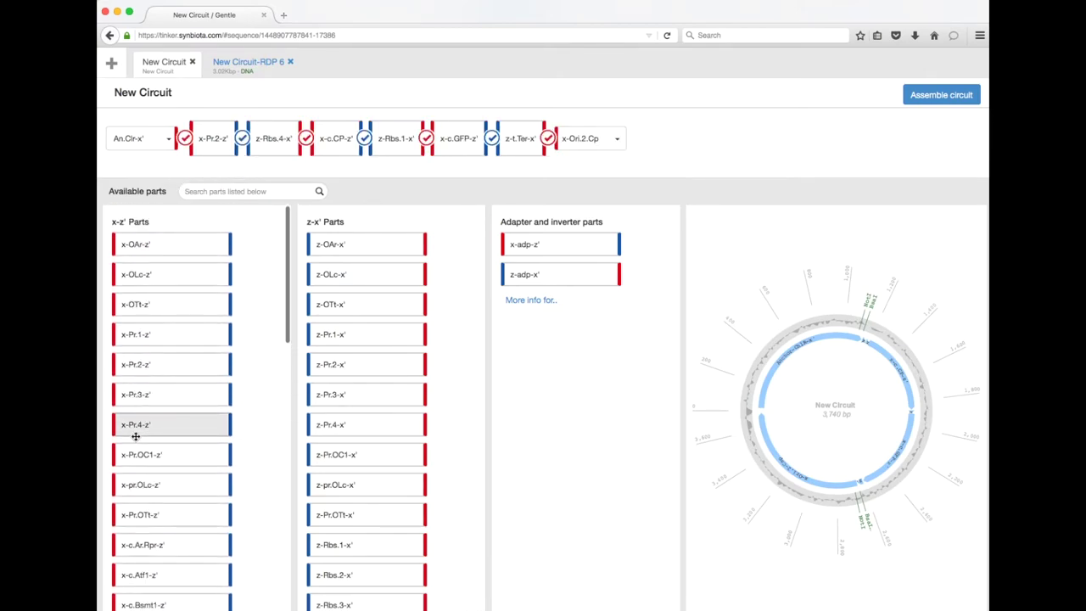
scroll(153, 420, down, 1)
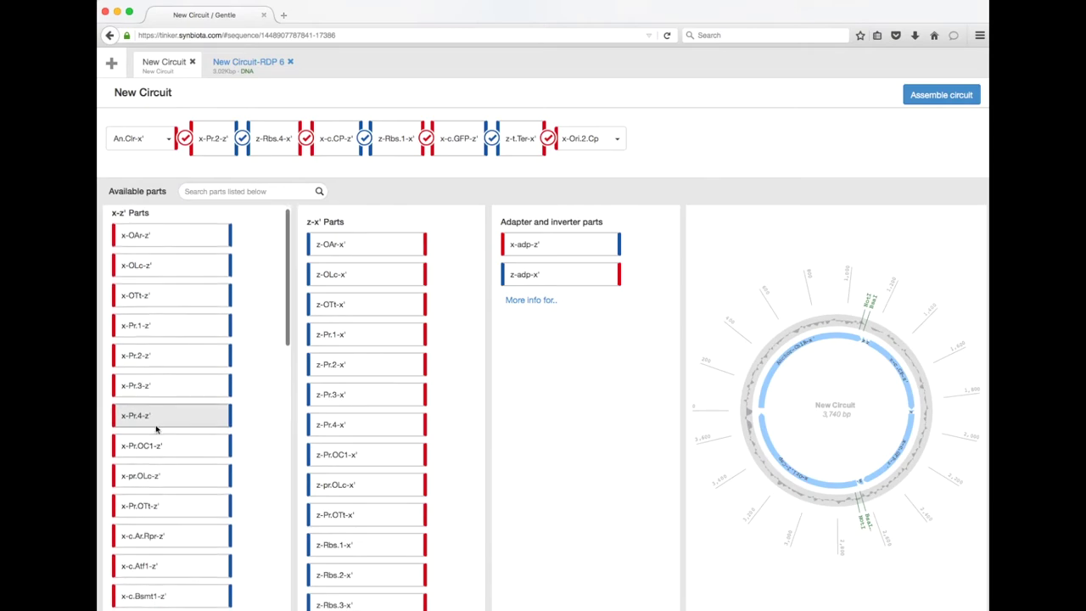
scroll(158, 513, down, 1)
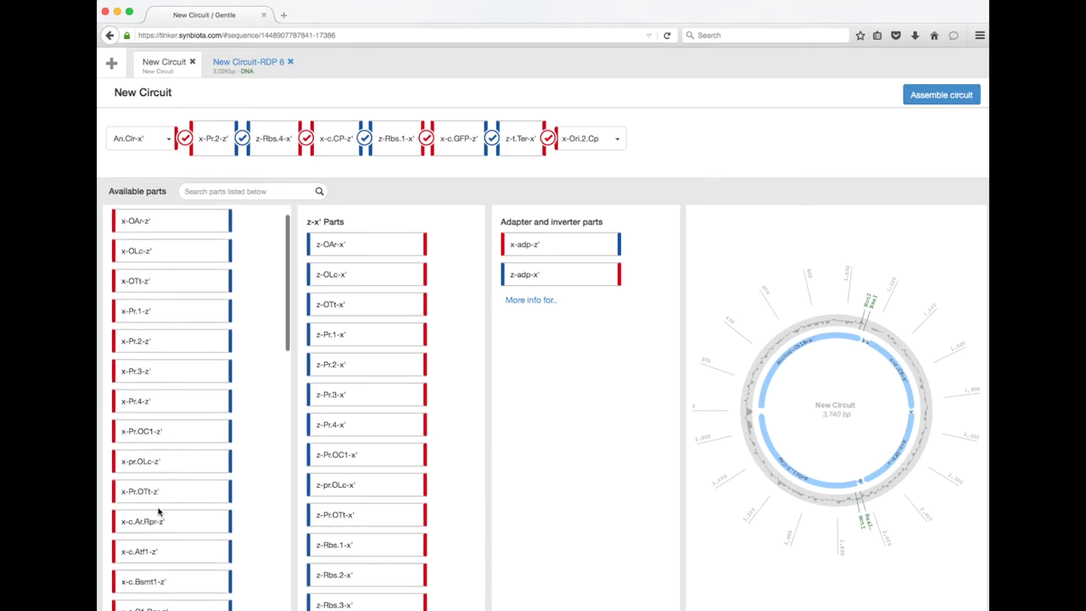
mouse_move(158, 465)
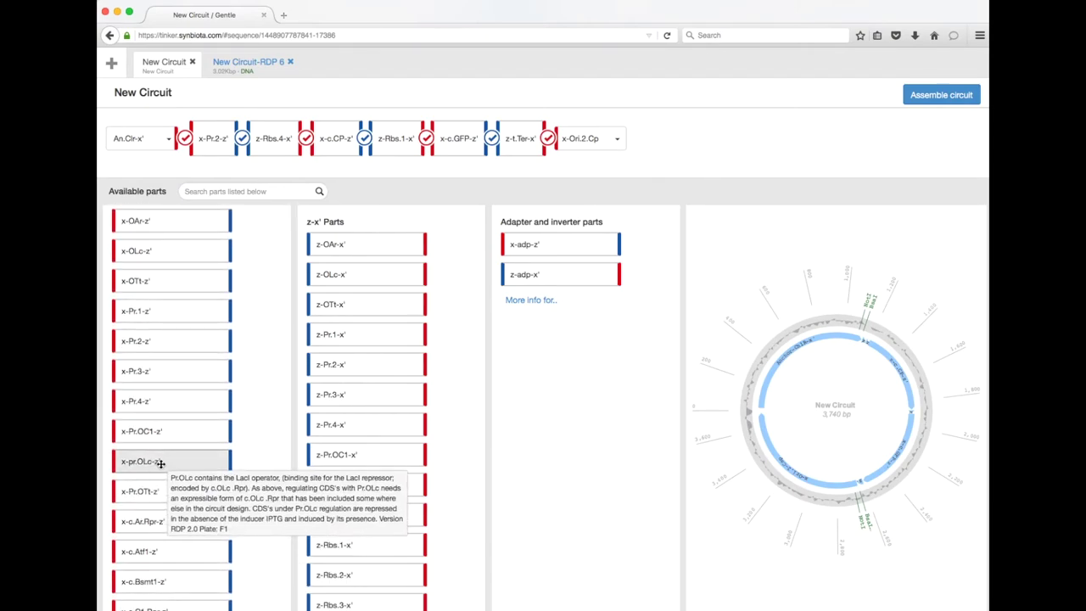
drag(161, 463, 208, 141)
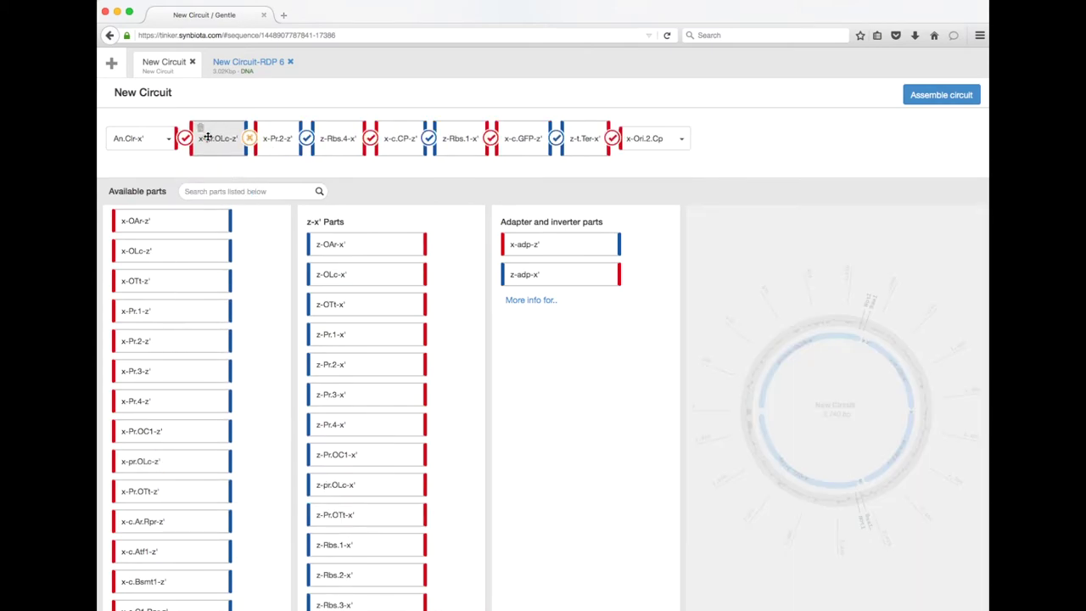
click(265, 128)
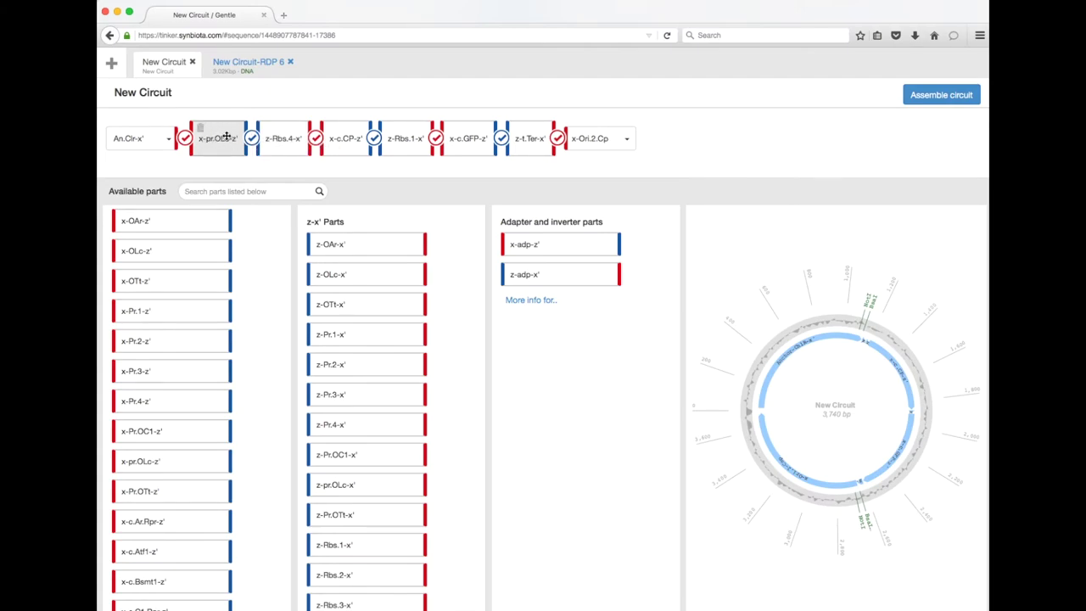
Move the z-t.Ter-x' terminator directly behind x-c.CP-z' and insert the x-Pr.3-z' promoter after it.
mouse_move(146, 246)
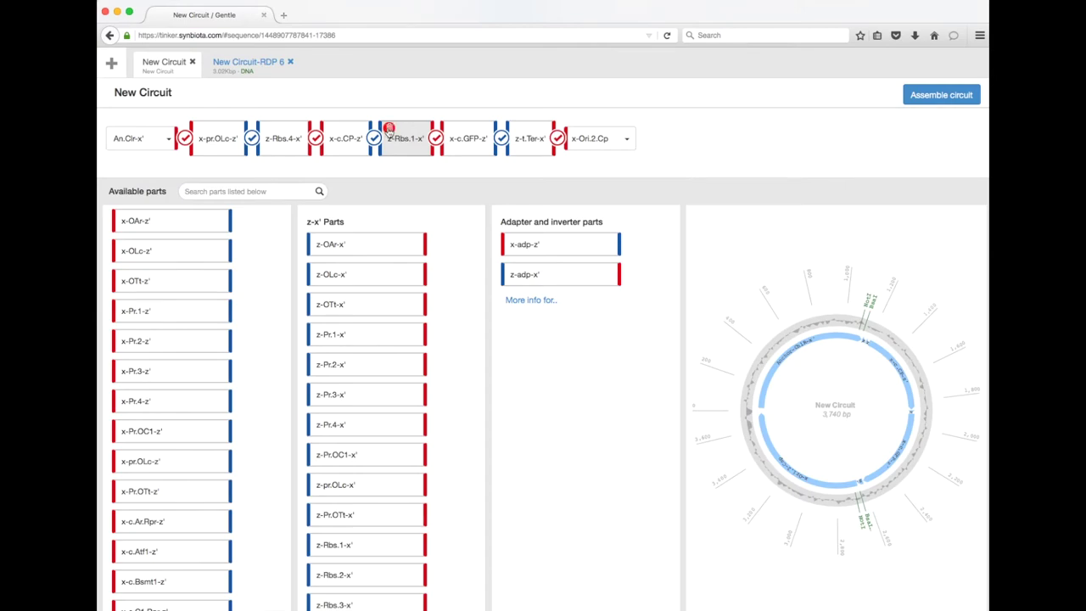
drag(528, 138, 408, 143)
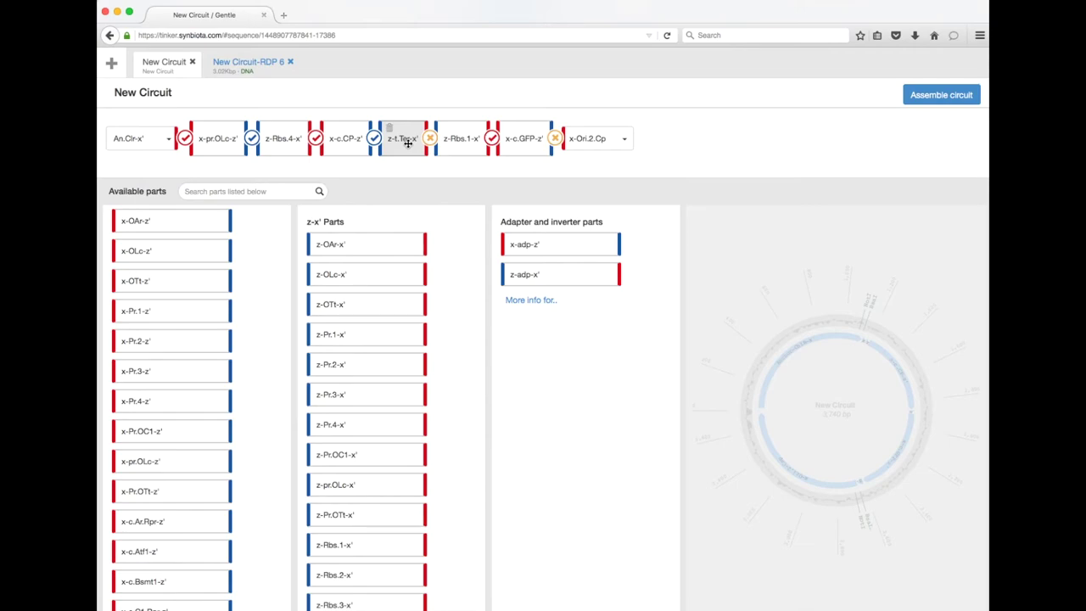
mouse_move(176, 230)
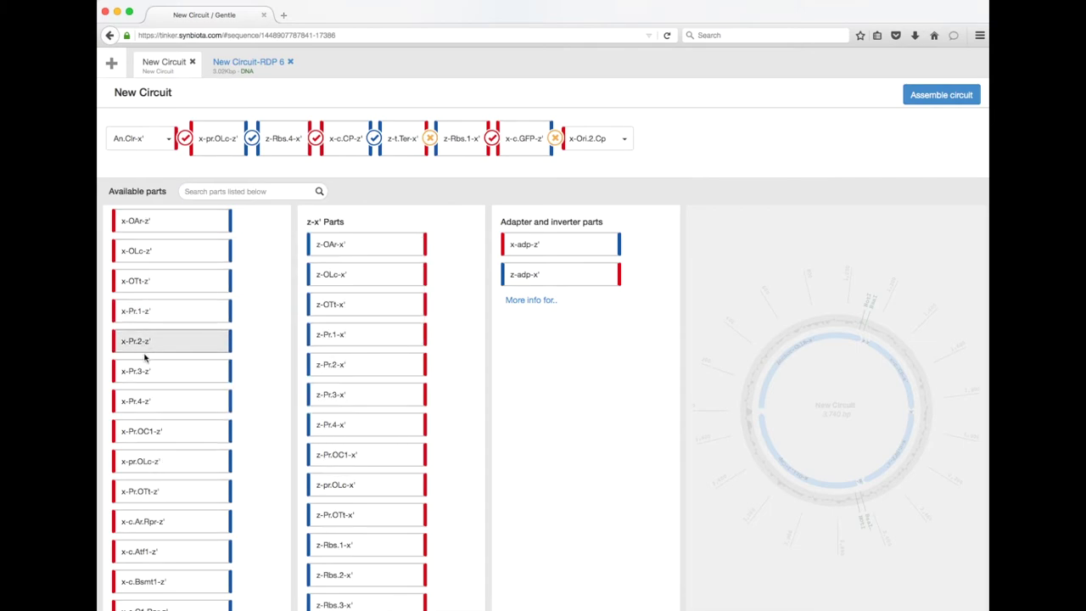
drag(145, 368, 455, 138)
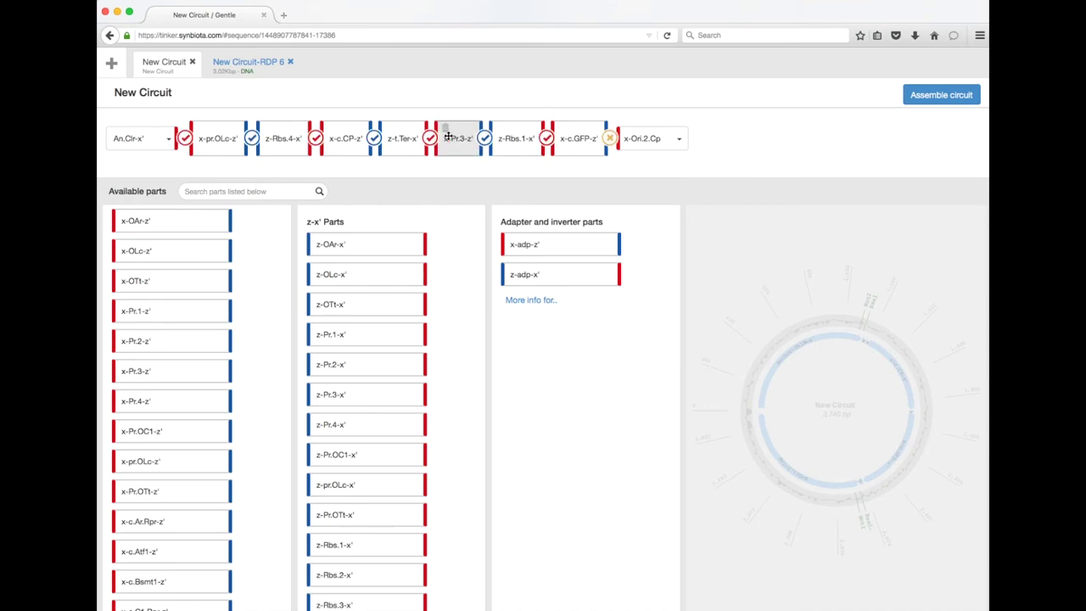
Replace z-Rbs.1-x' behind the x-Pr.3-z' promoter with z-Rbs.4-x'.
click(499, 128)
scroll(339, 382, down, 2)
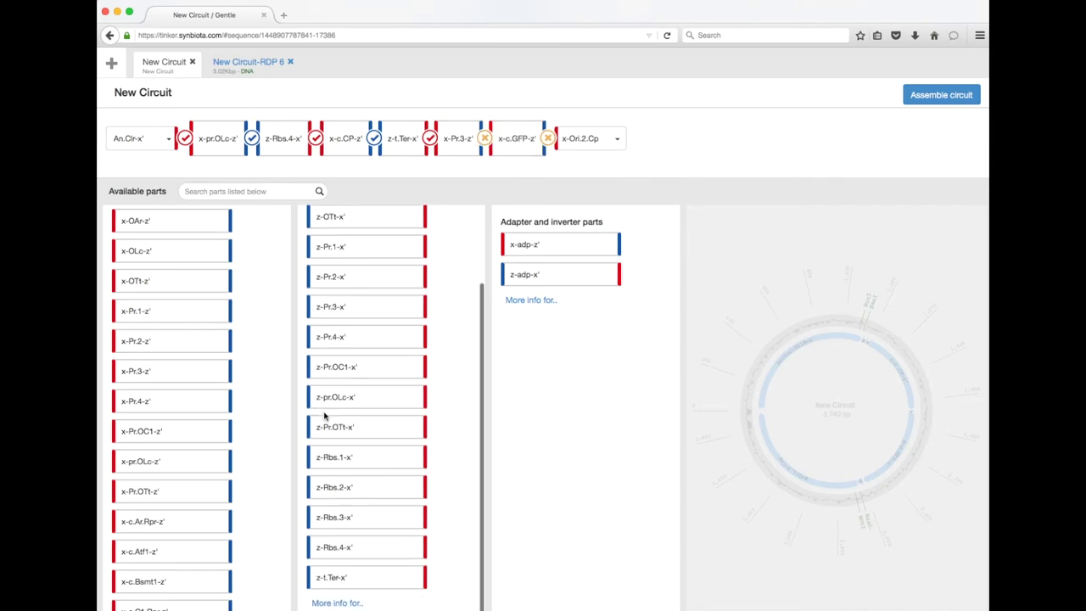
drag(347, 547, 497, 140)
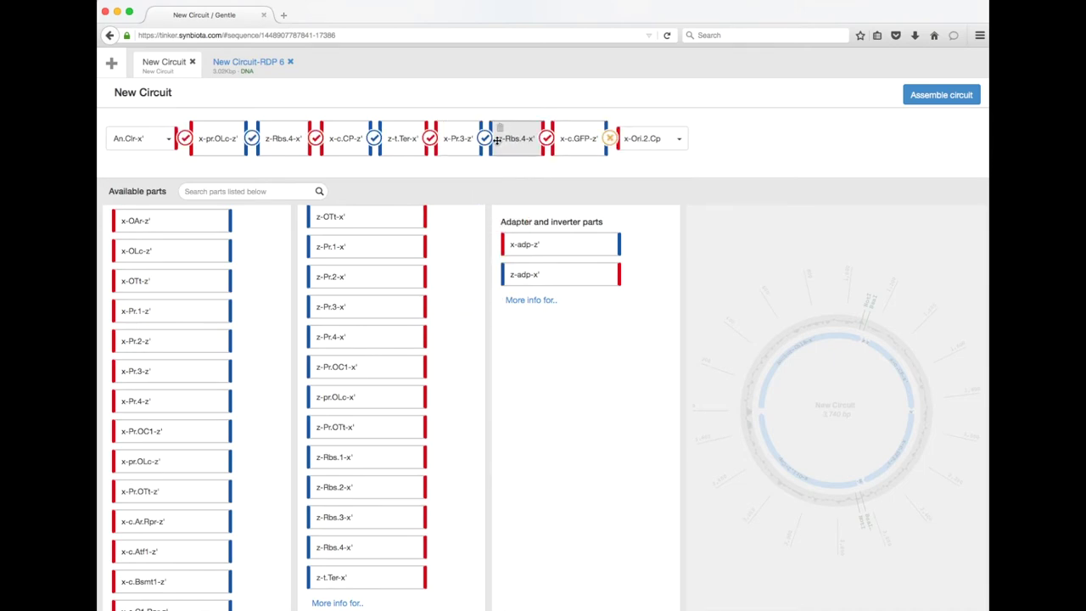
Replace x-c.GFP-z' before the cap with the LacI repressor part x-c.Lc.Rpr-z'.
click(563, 128)
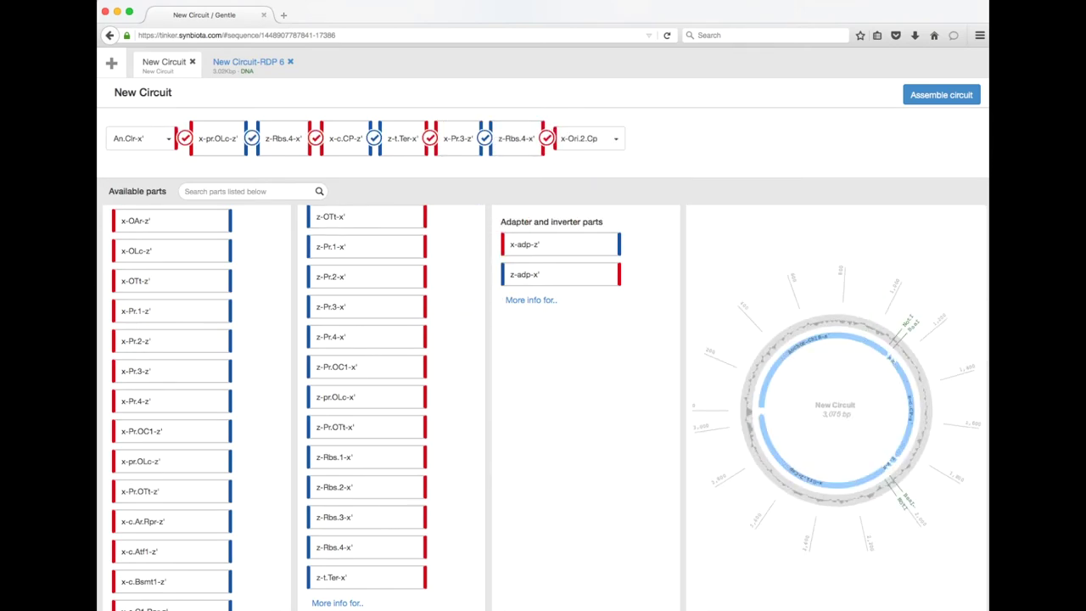
scroll(149, 431, down, 4)
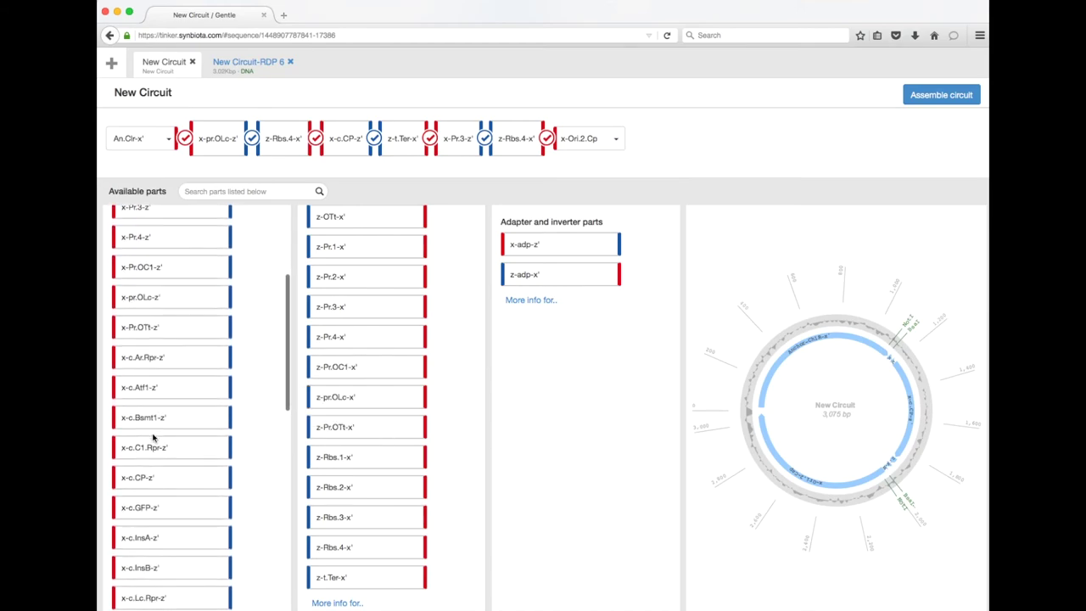
mouse_move(173, 381)
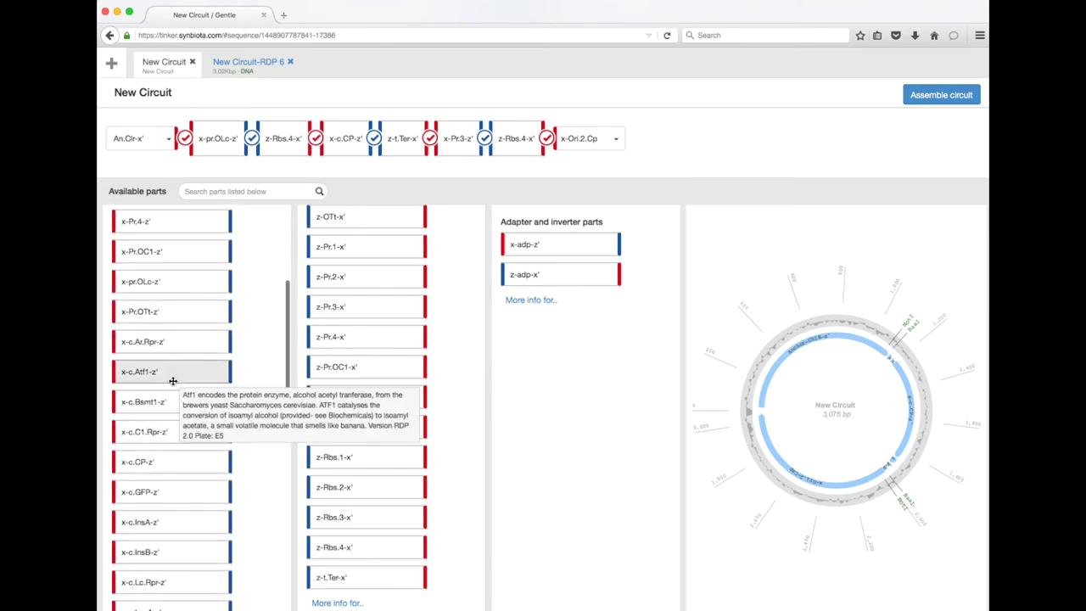
scroll(172, 381, down, 1)
scroll(172, 381, down, 2)
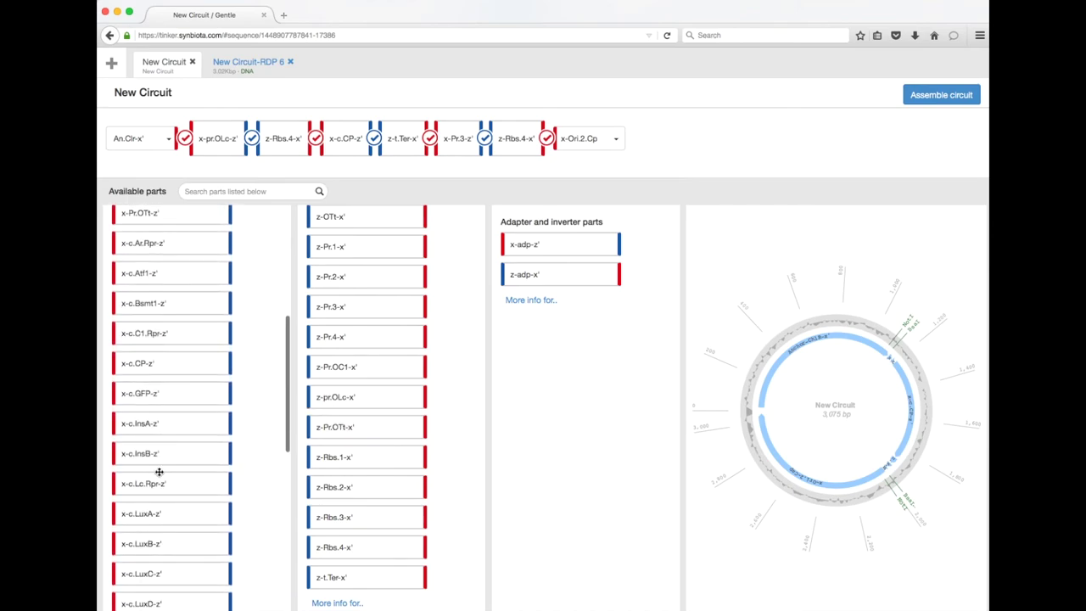
mouse_move(149, 485)
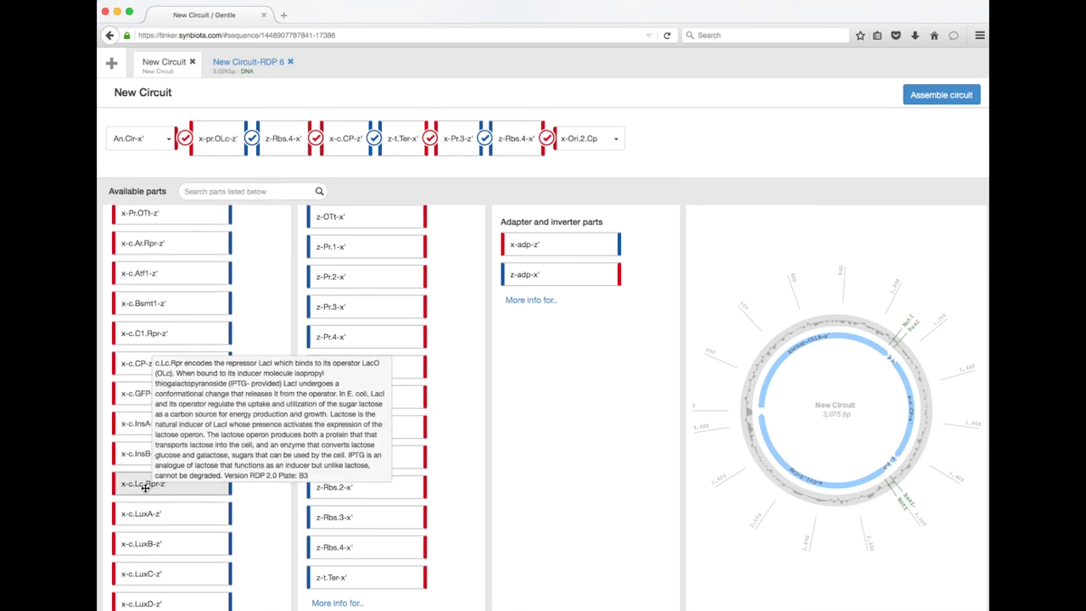
drag(150, 483, 566, 138)
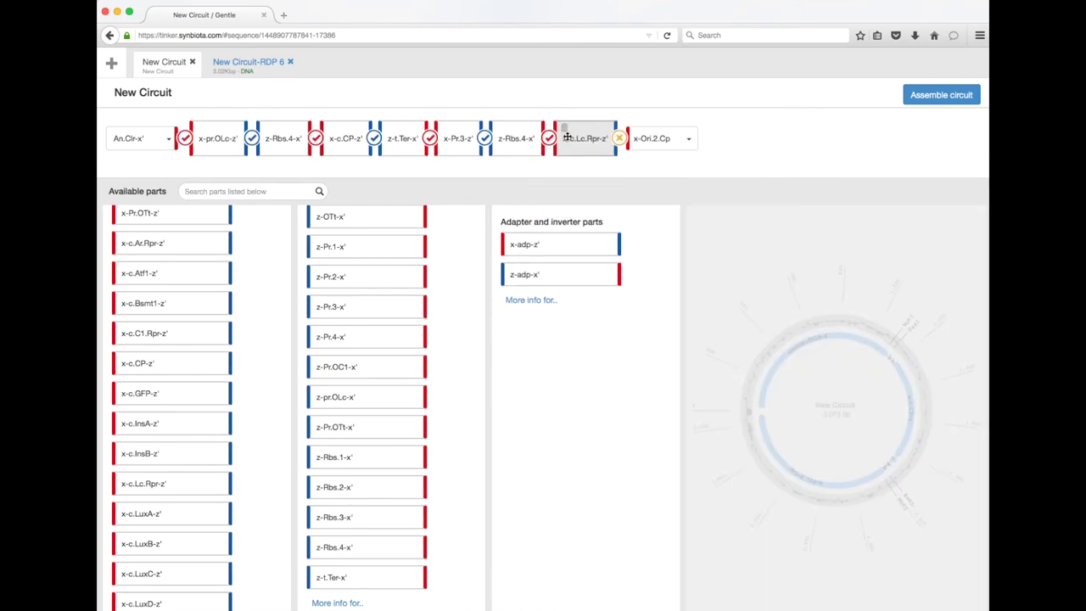
Change the circuit's cap to z-Ori.2.Cp.
click(661, 141)
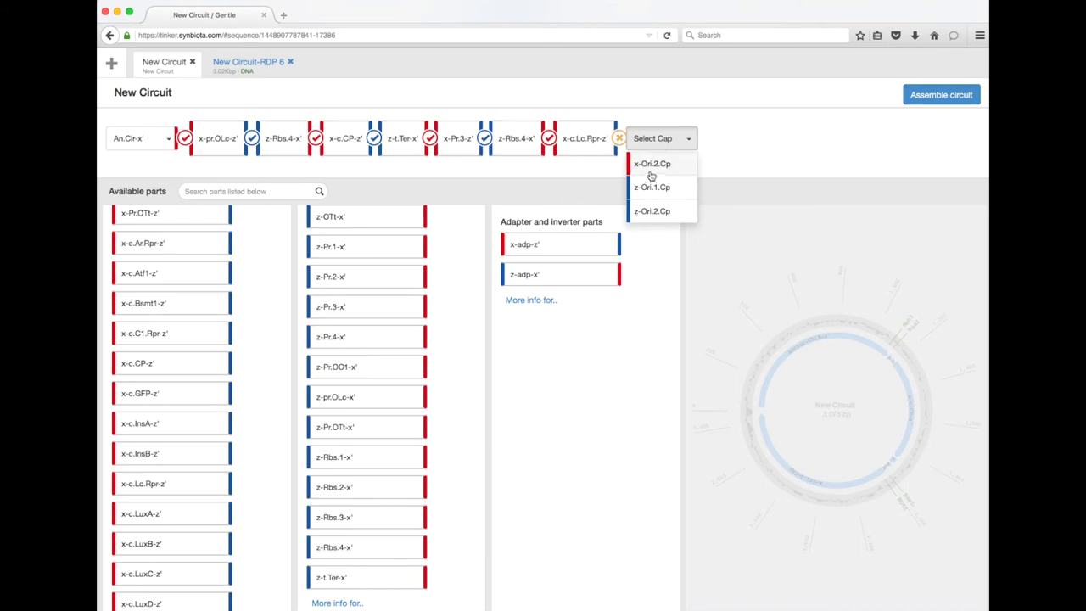
click(649, 187)
click(655, 143)
click(655, 211)
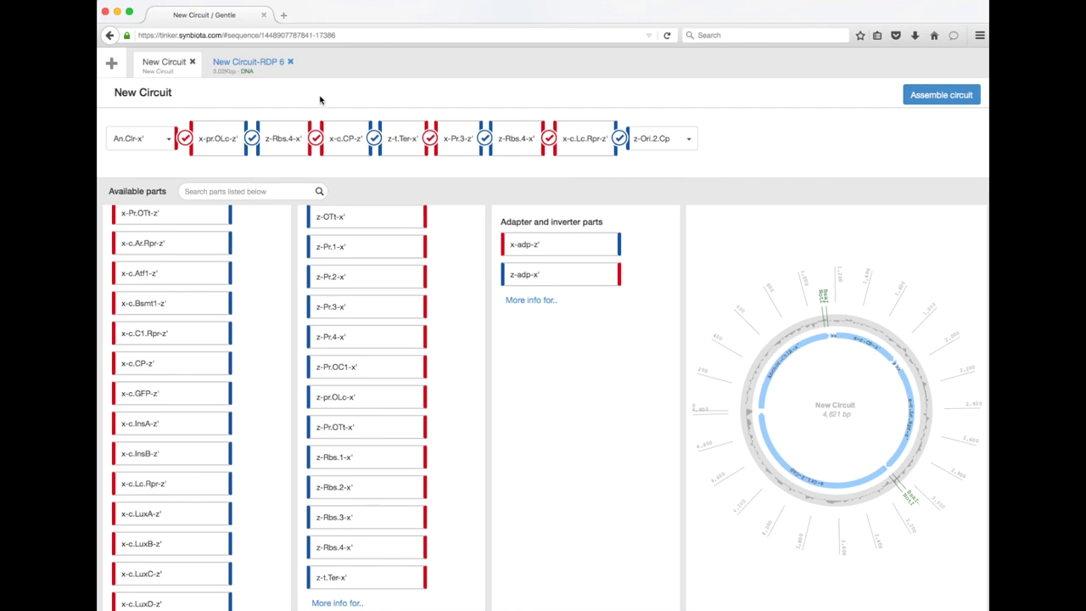
Rename the circuit to "IPTG inducible Blue Chromoprotein".
click(150, 92)
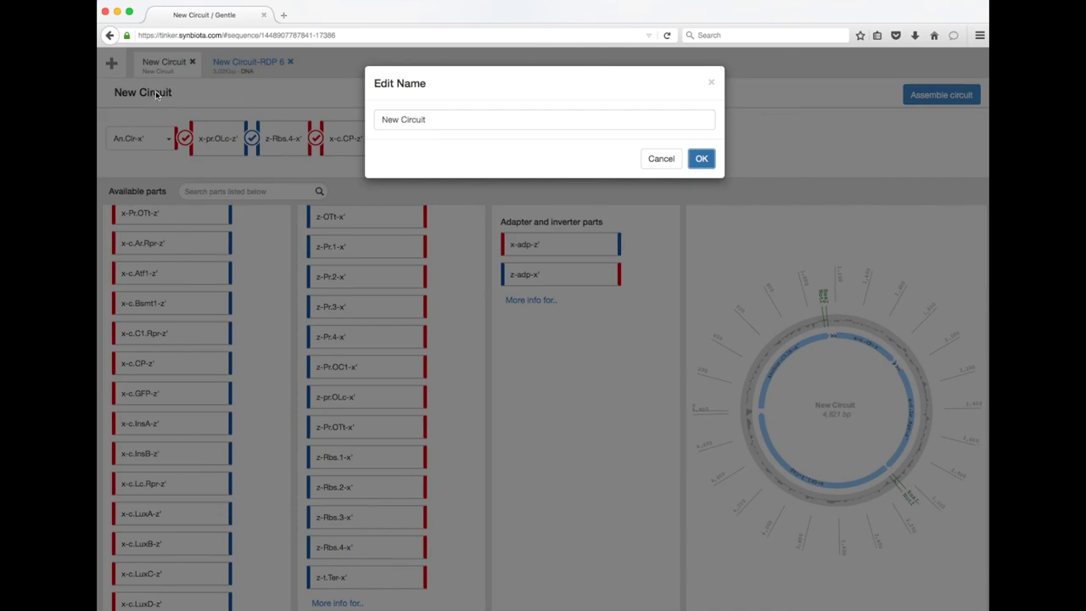
drag(435, 119, 378, 118)
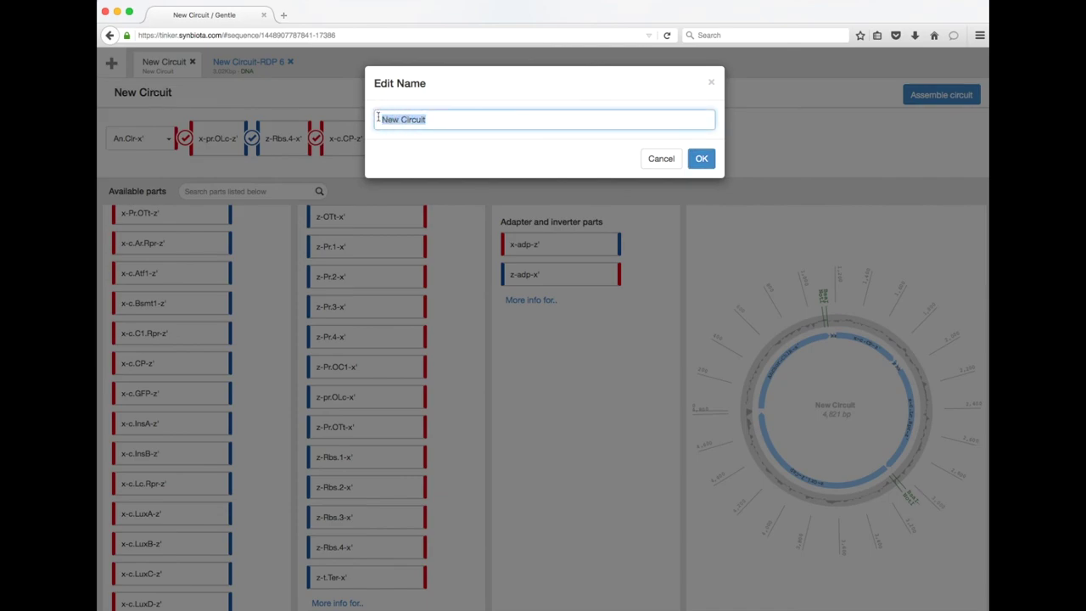
text(IPTG inducible Blue Chromo)
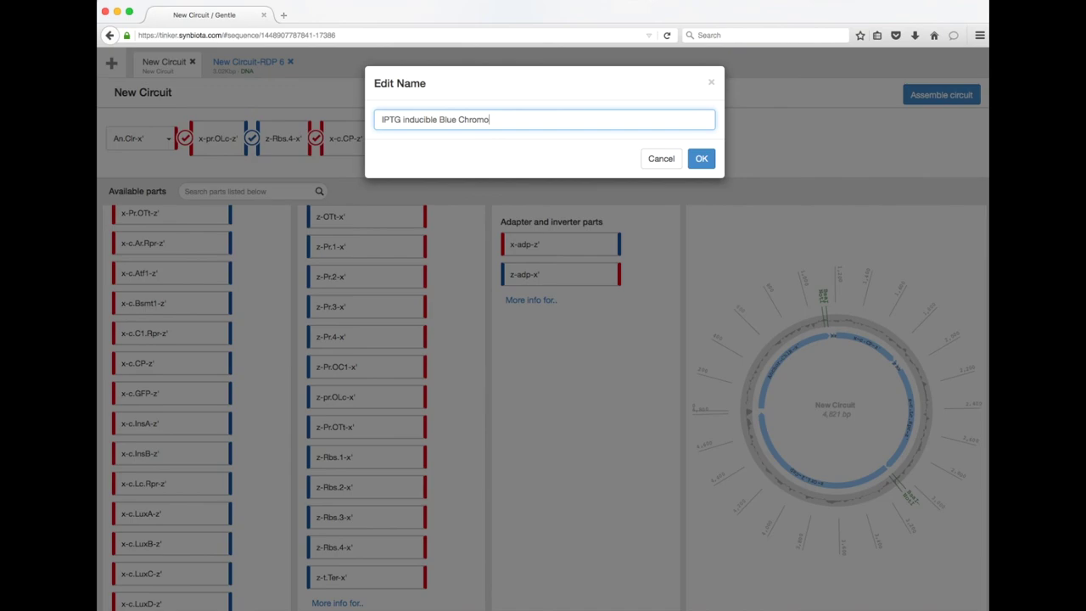
text(protein)
click(694, 159)
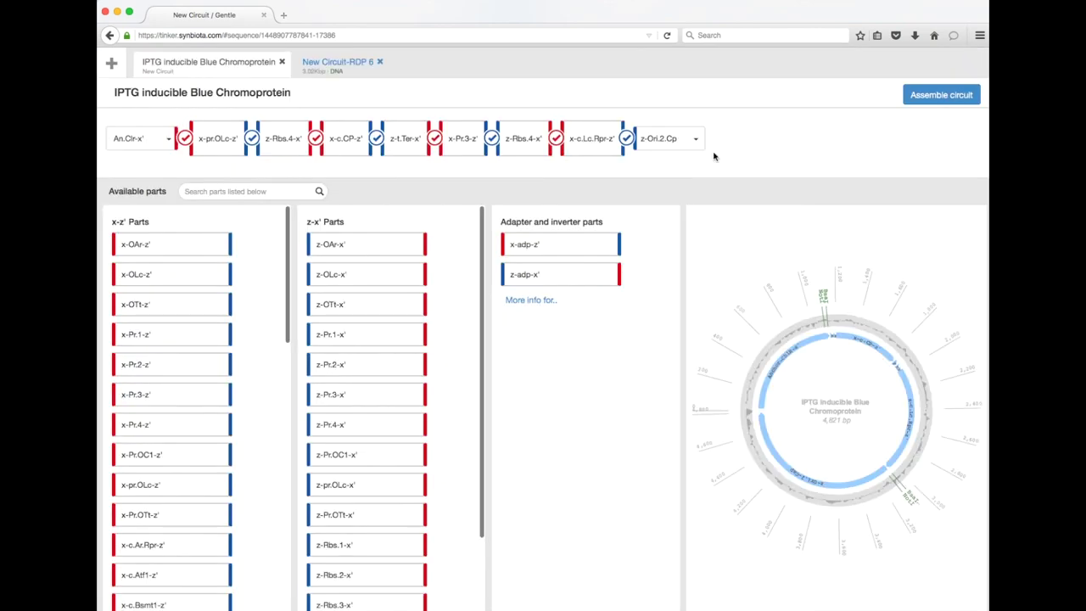
Assemble the renamed circuit and look through the resulting DNA sequence.
click(907, 99)
scroll(273, 421, down, 5)
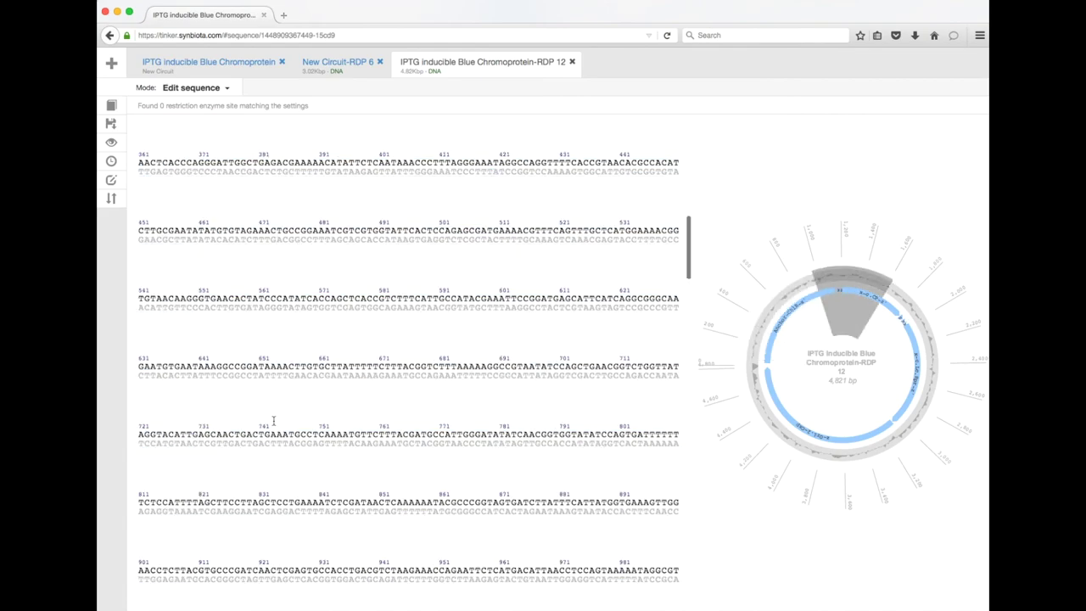
scroll(274, 420, down, 10)
scroll(266, 436, up, 15)
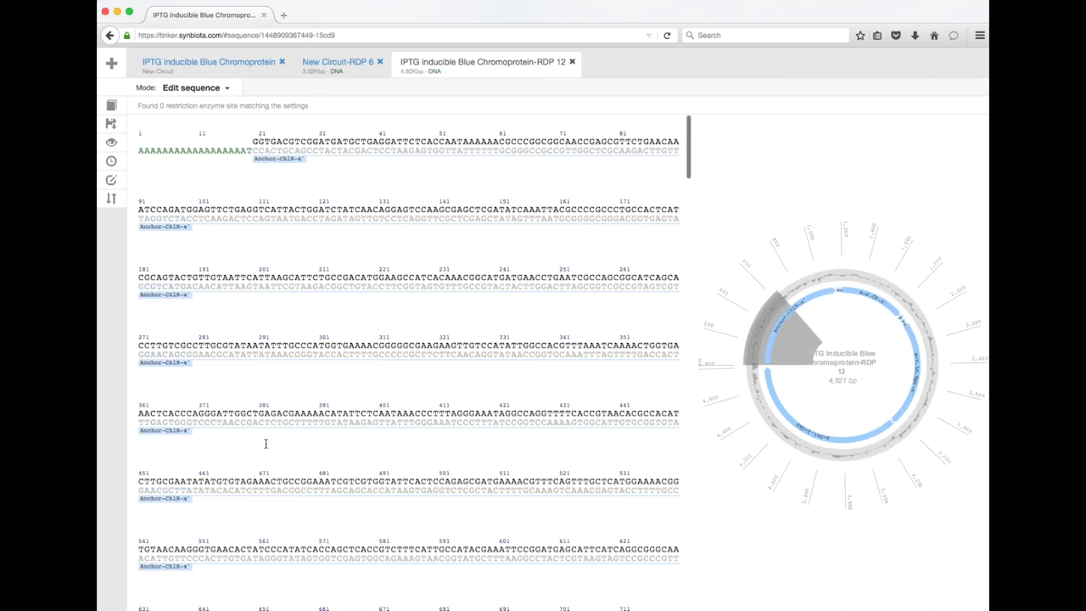